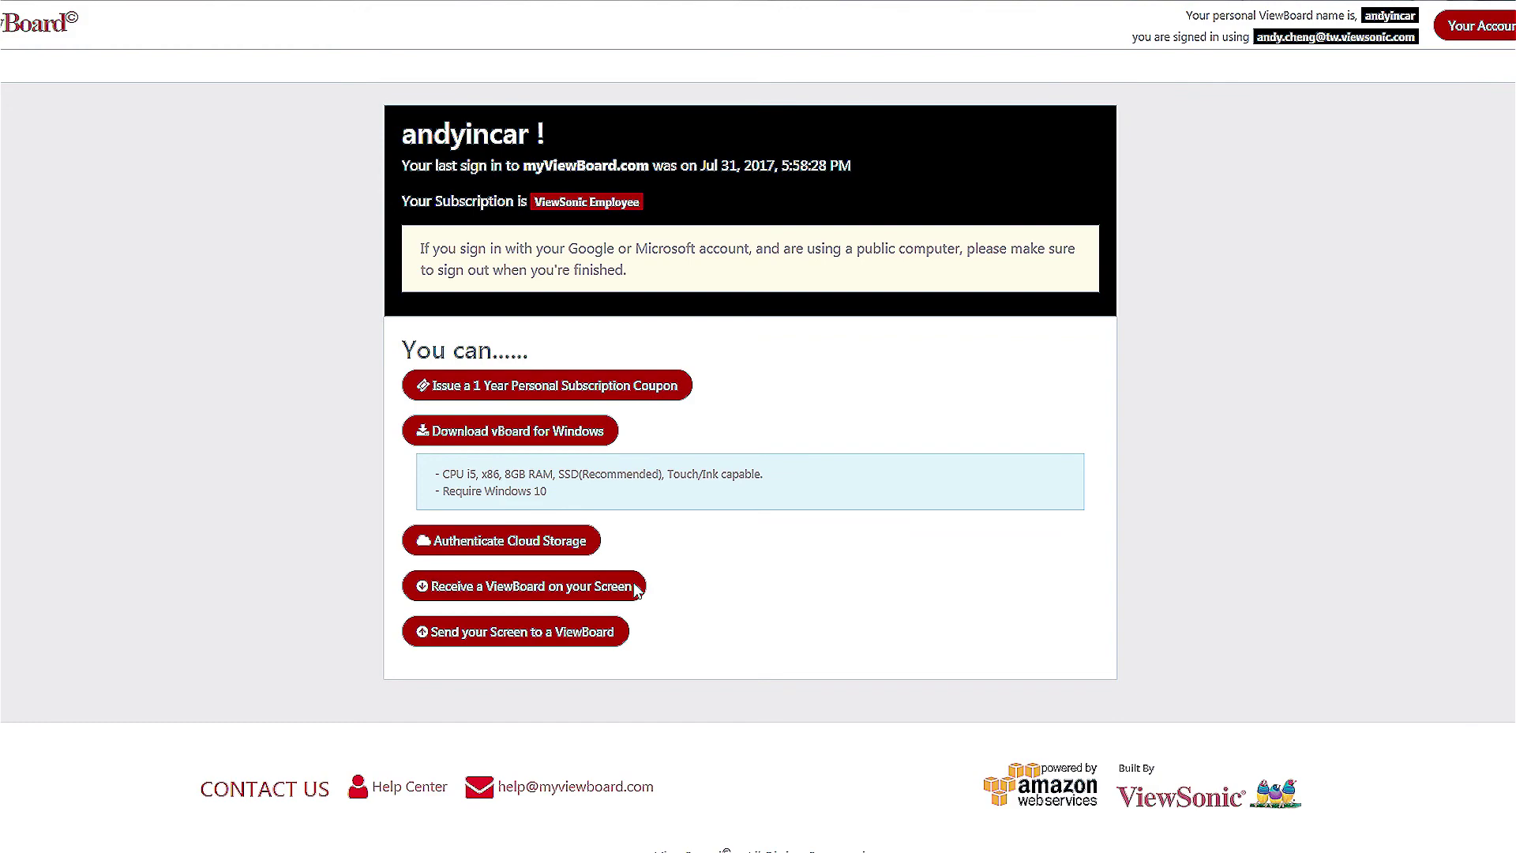
Step: Receive the cast ViewBoard in the browser session and close the dialog covering the whiteboard
left_click(636, 590)
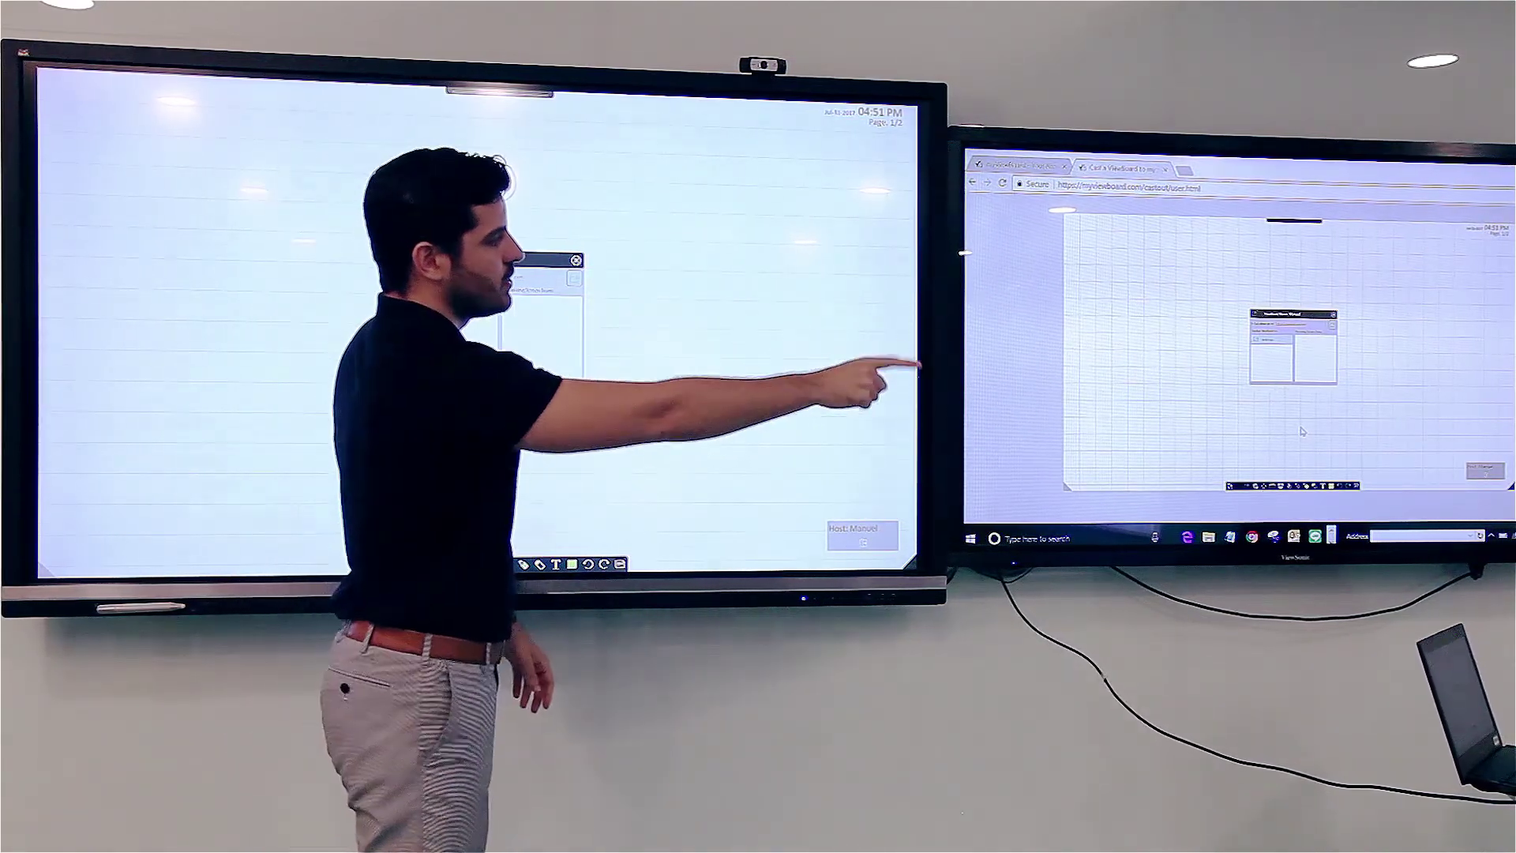
left_click(577, 260)
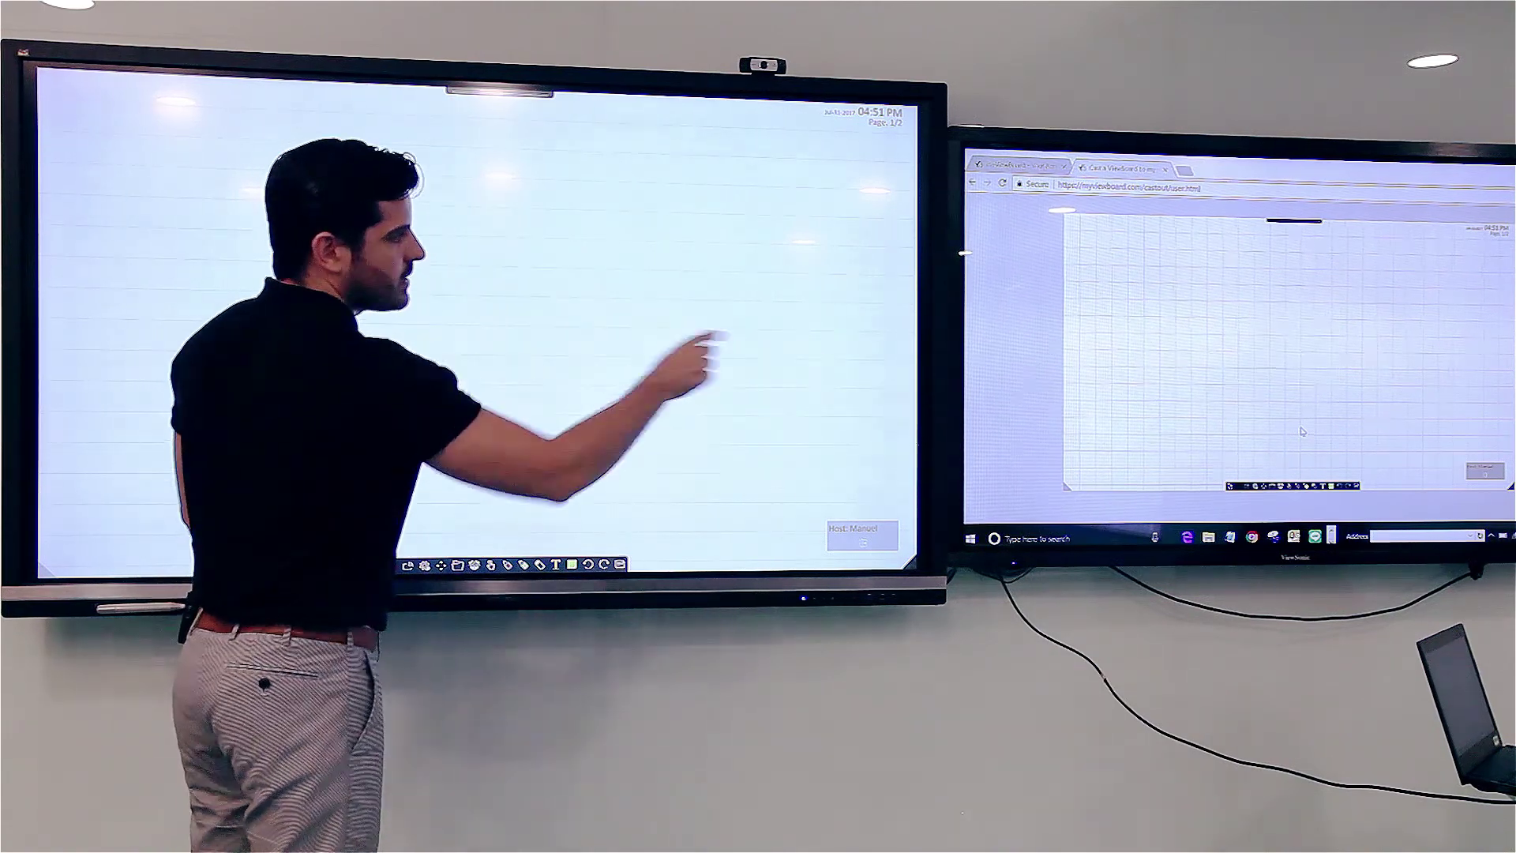
Step: Handwrite the bulleted notes 'Chrome Browser', 'Plug-in' and 'Sing-in!' with the pen so they mirror on both displays
left_click(331, 153)
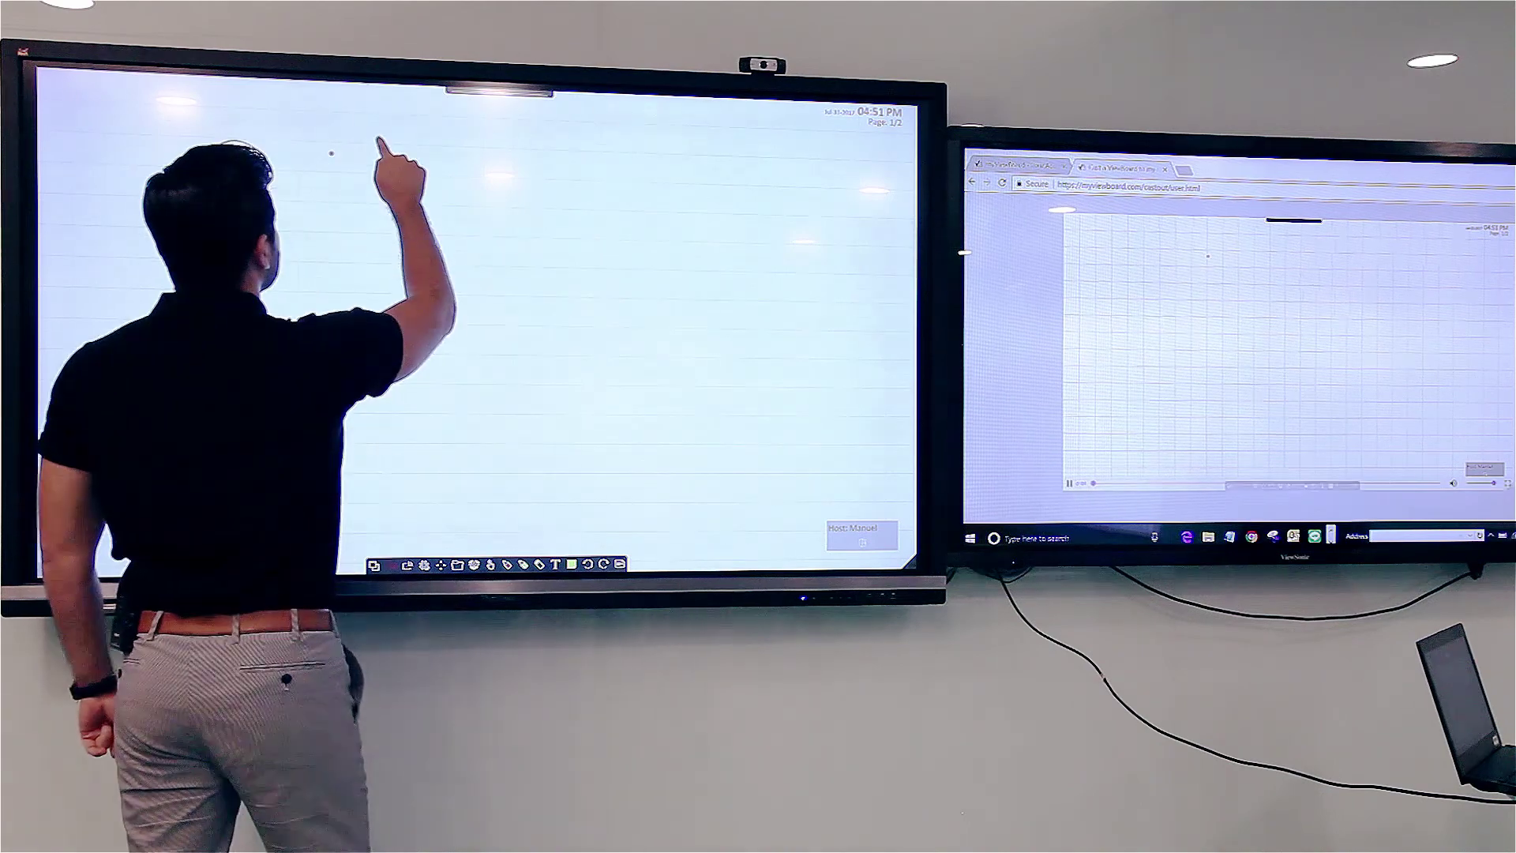
mouse_move(432, 124)
left_mouse_down()
mouse_move(464, 187)
mouse_move(507, 156)
mouse_move(583, 187)
mouse_move(815, 187)
mouse_move(788, 195)
left_mouse_up()
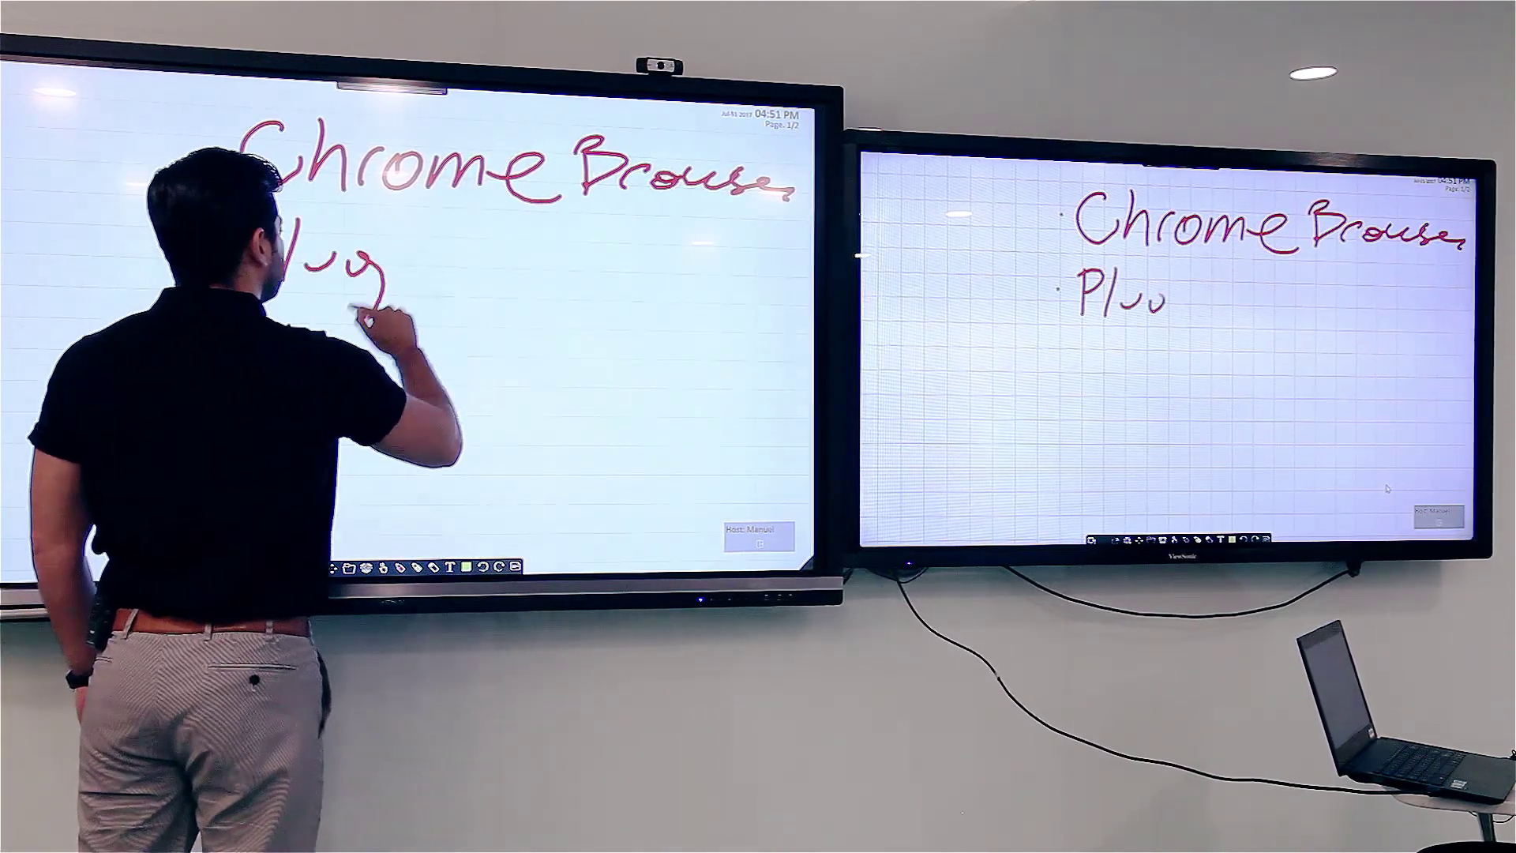
left_click_drag(447, 280, 485, 280)
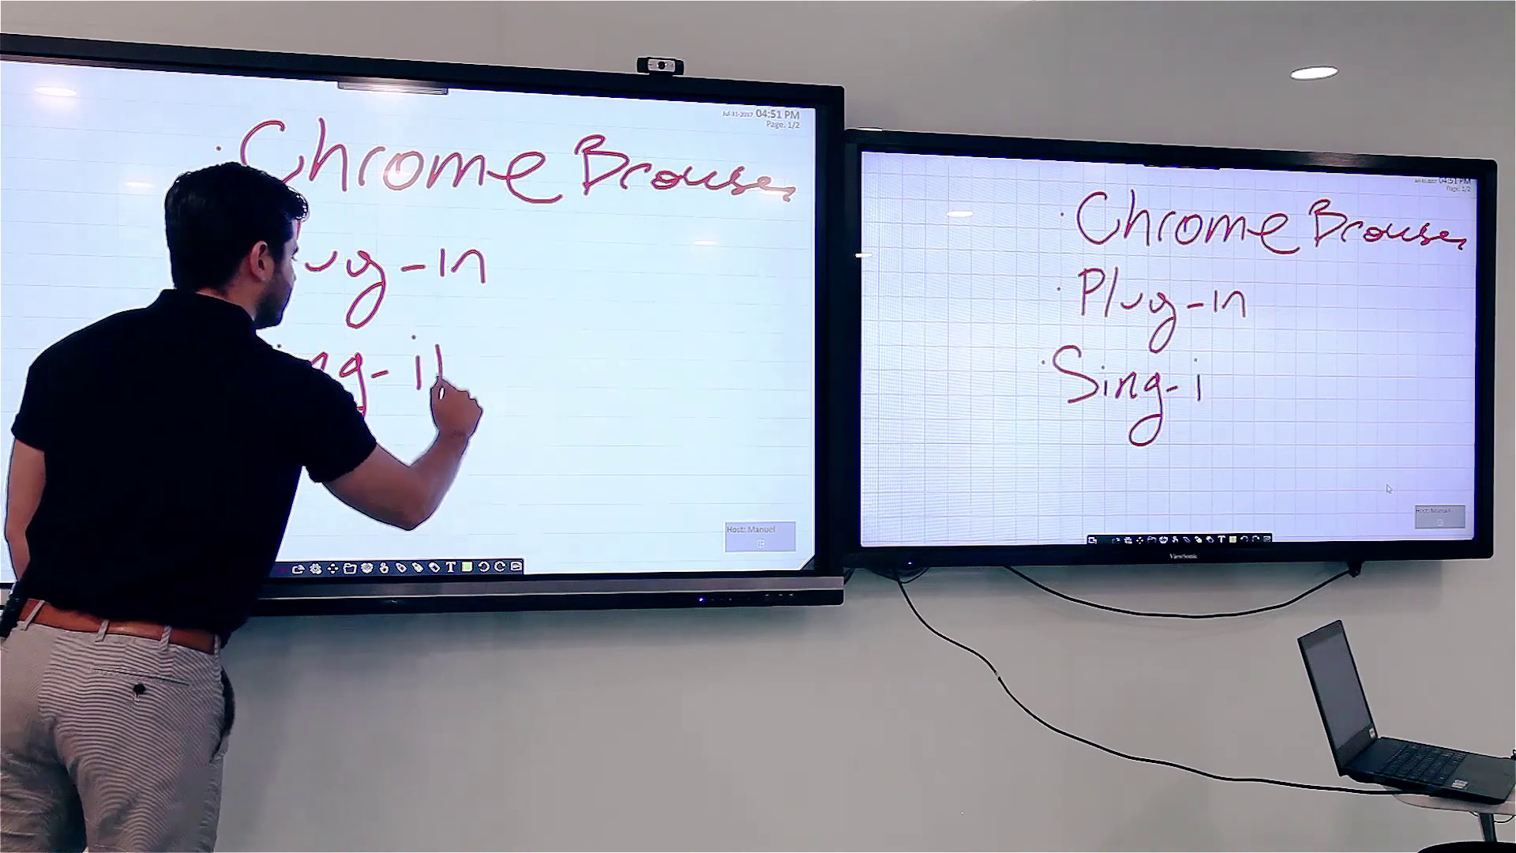
left_click(525, 385)
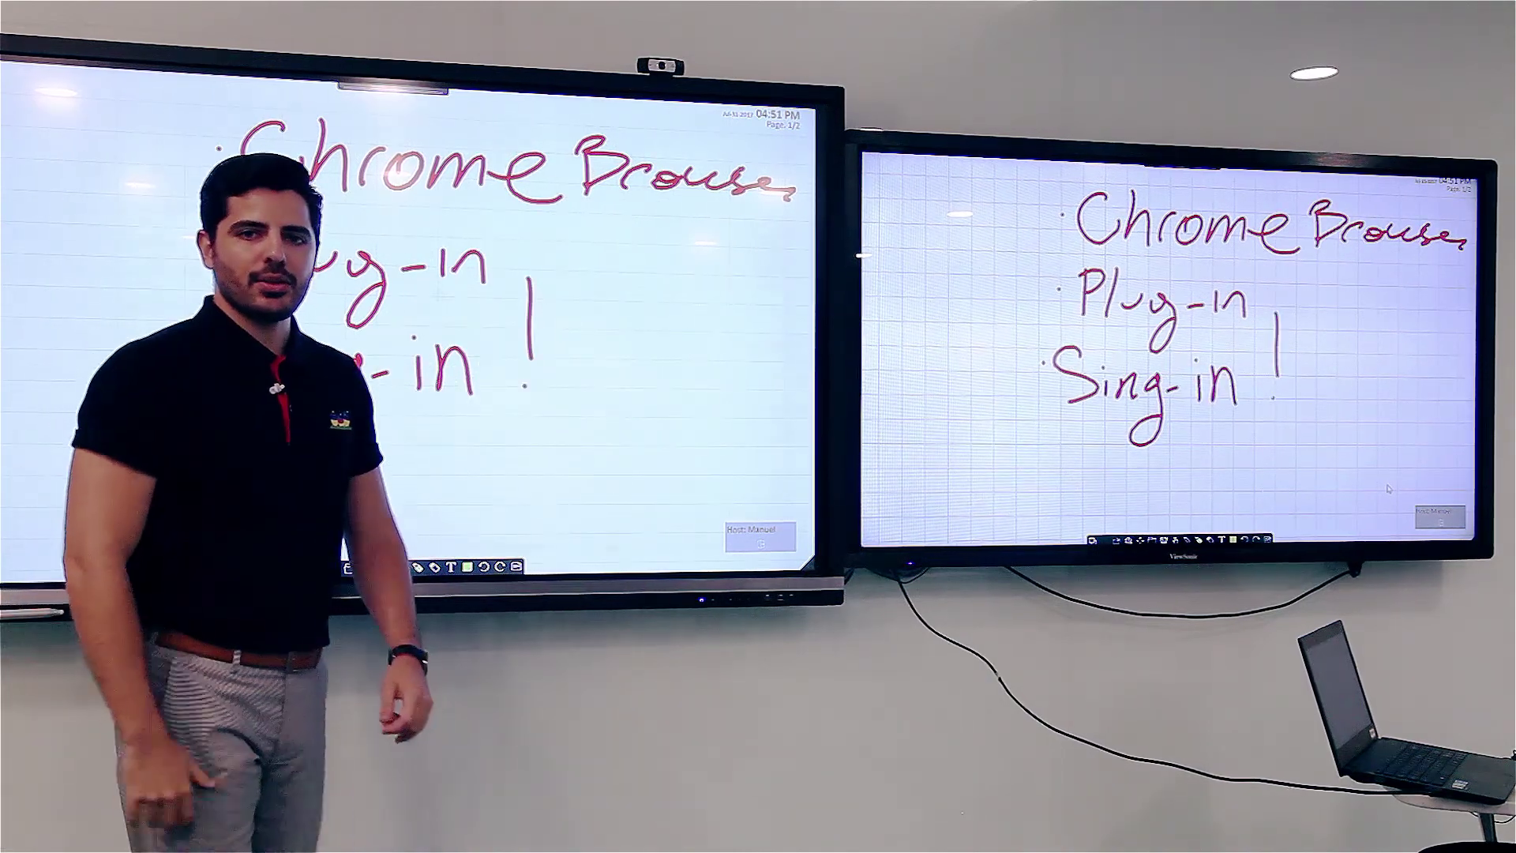